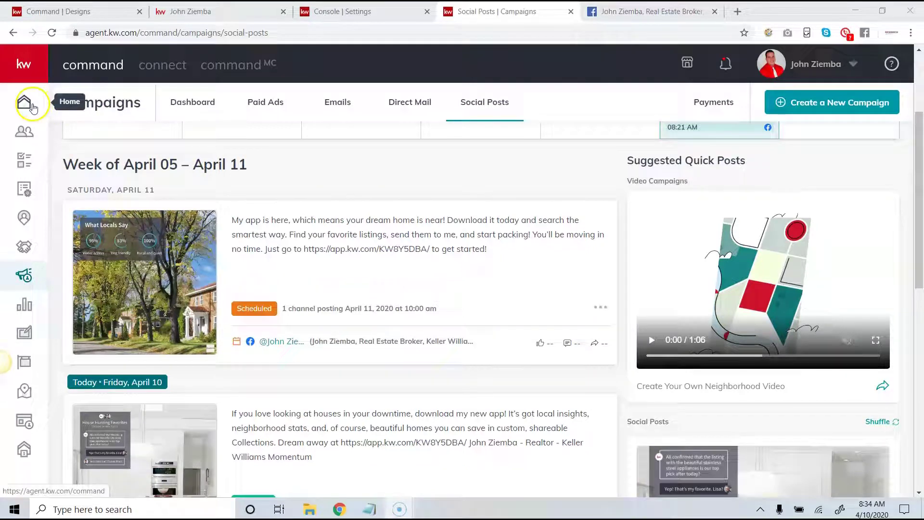
Step: Go to the Home dashboard from the left sidebar
{"action": "left_click", "coordinate": [32, 107]}
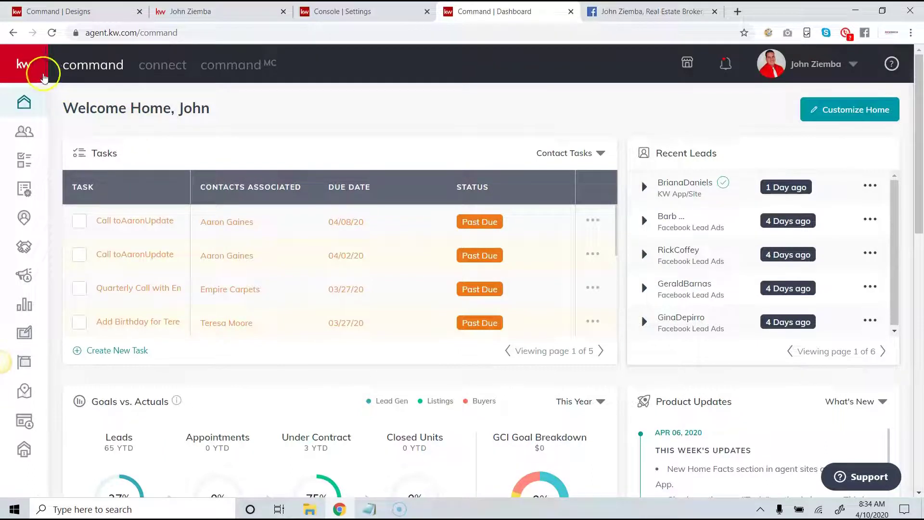
Step: Expand the sidebar, open Campaigns and show the Social Posts calendar for April 05 – April 11
{"action": "left_click", "coordinate": [32, 74]}
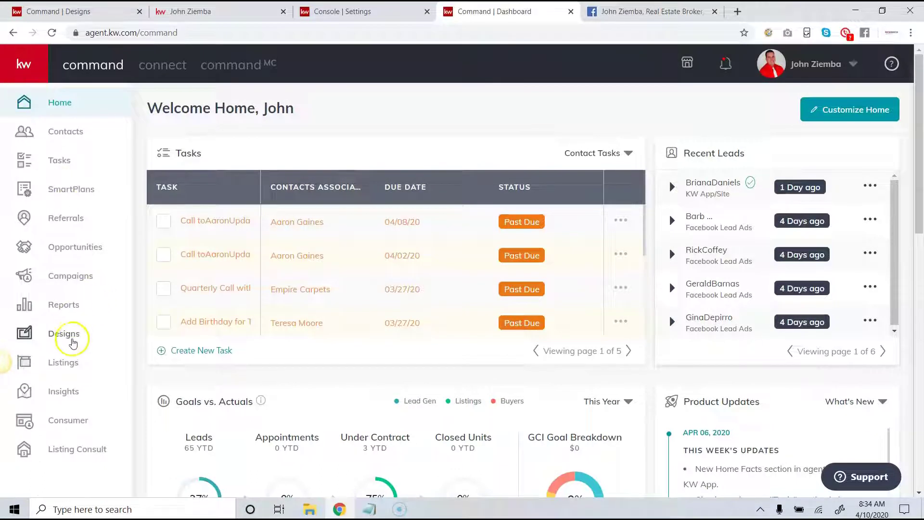
{"action": "left_click", "coordinate": [73, 274]}
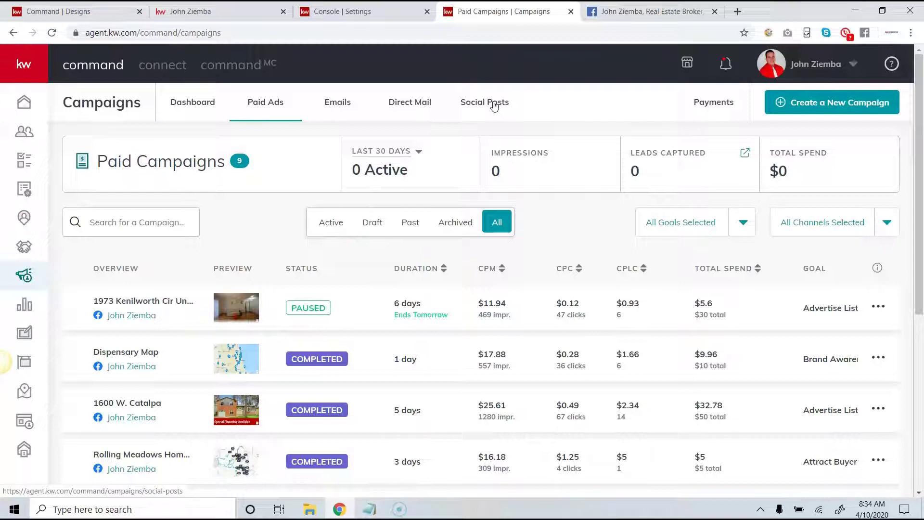
{"action": "left_click", "coordinate": [494, 104]}
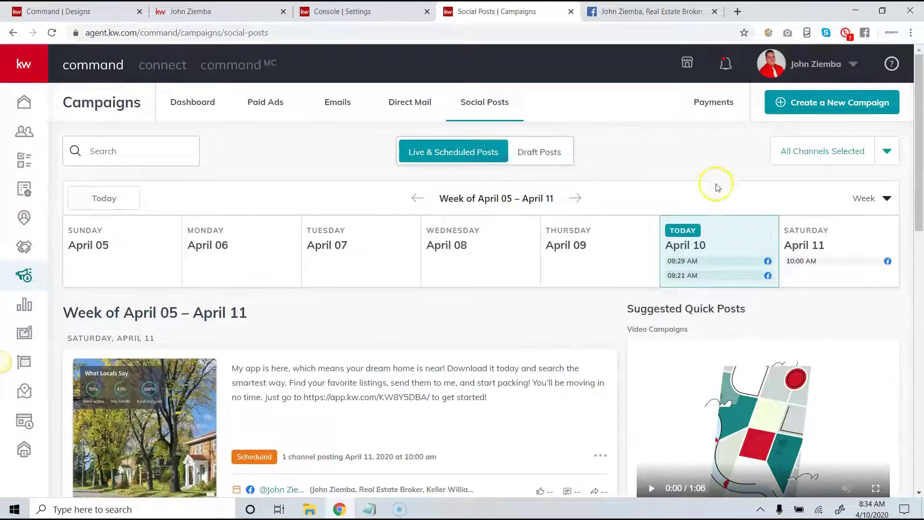
Step: Browse the Social Posts page and shuffle the Suggested Quick Posts once
{"action": "scroll", "coordinate": [722, 193], "scroll_direction": "down", "scroll_amount": 4}
{"action": "scroll", "coordinate": [759, 208], "scroll_direction": "down", "scroll_amount": 9}
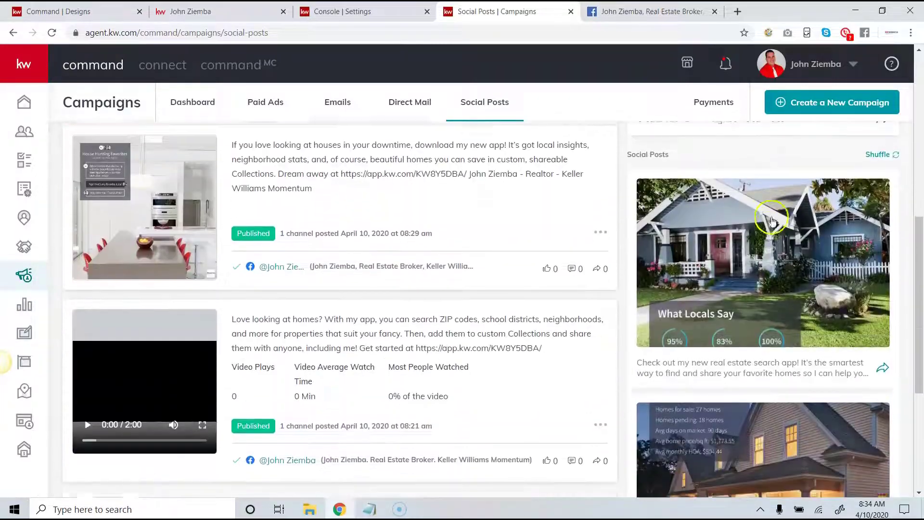
{"action": "scroll", "coordinate": [792, 233], "scroll_direction": "down", "scroll_amount": 2}
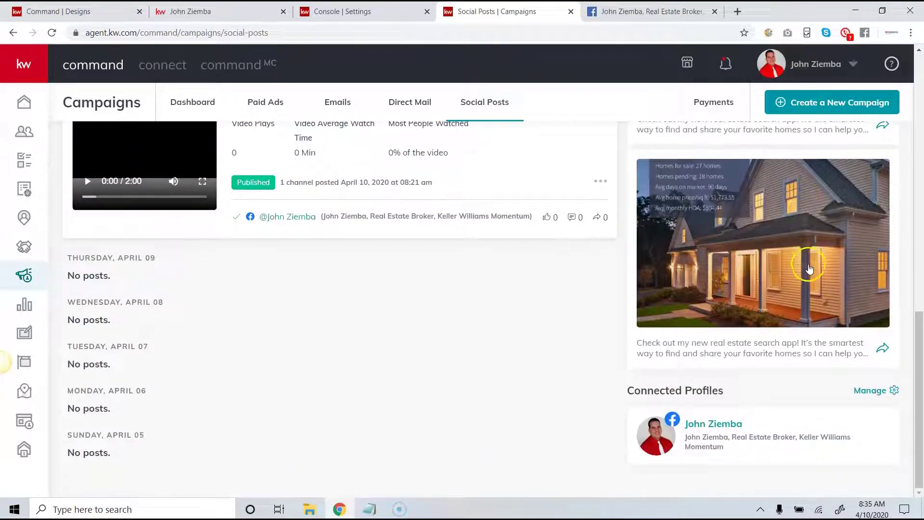
{"action": "scroll", "coordinate": [813, 265], "scroll_direction": "up", "scroll_amount": 7}
{"action": "scroll", "coordinate": [814, 270], "scroll_direction": "up", "scroll_amount": 5}
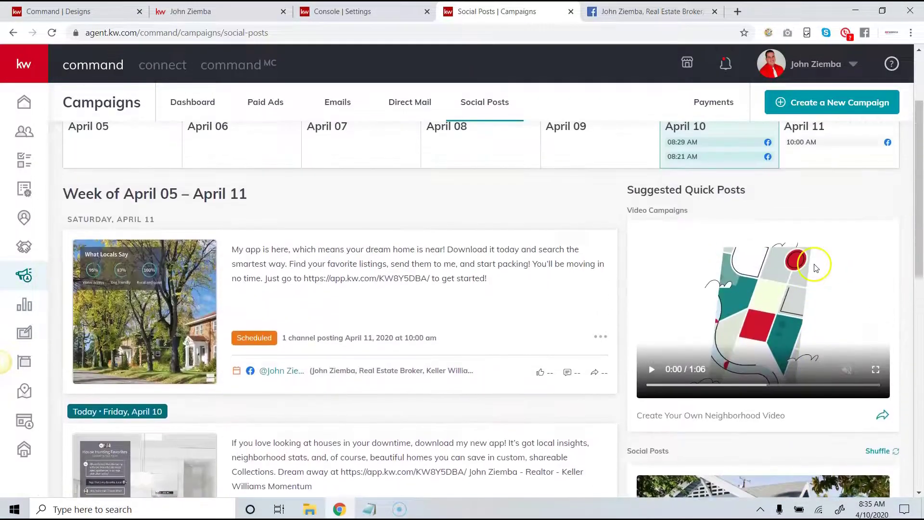
{"action": "scroll", "coordinate": [814, 266], "scroll_direction": "down", "scroll_amount": 3}
{"action": "scroll", "coordinate": [841, 314], "scroll_direction": "down", "scroll_amount": 4}
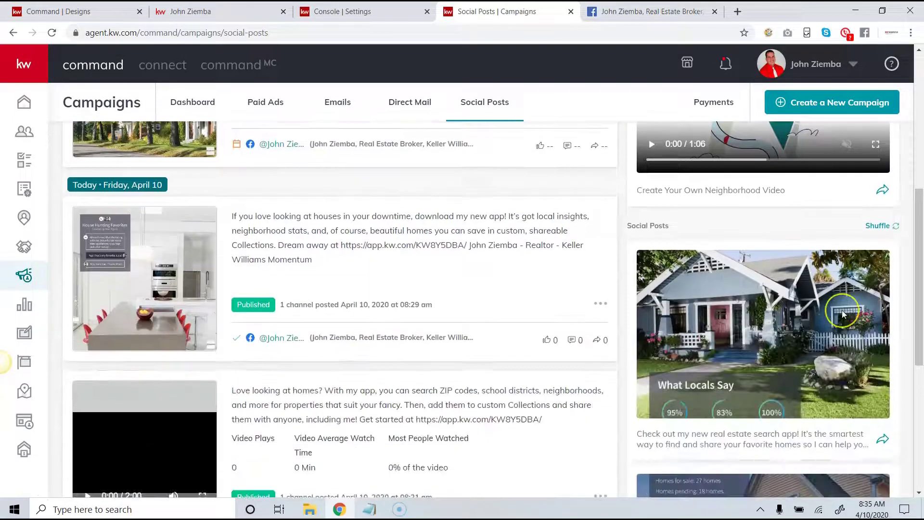
{"action": "scroll", "coordinate": [842, 313], "scroll_direction": "up", "scroll_amount": 2}
{"action": "scroll", "coordinate": [842, 314], "scroll_direction": "up", "scroll_amount": 1}
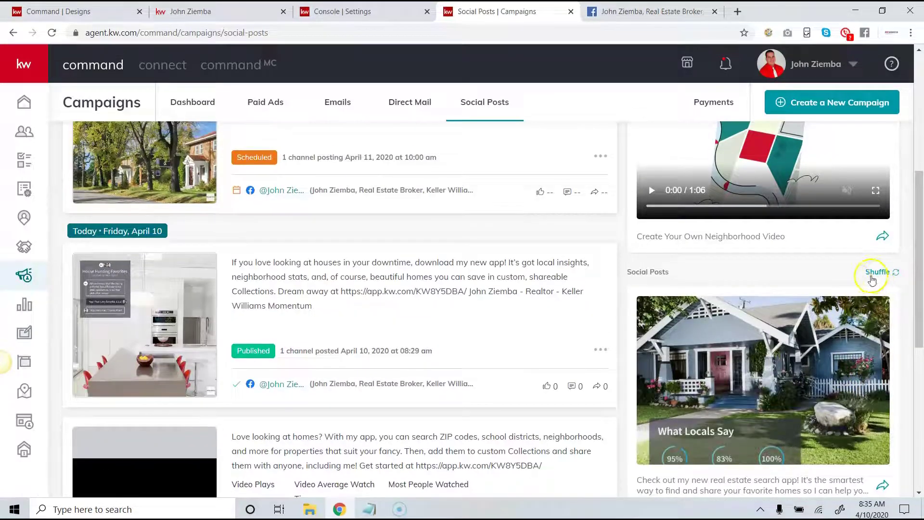
{"action": "scroll", "coordinate": [777, 275], "scroll_direction": "down", "scroll_amount": 4}
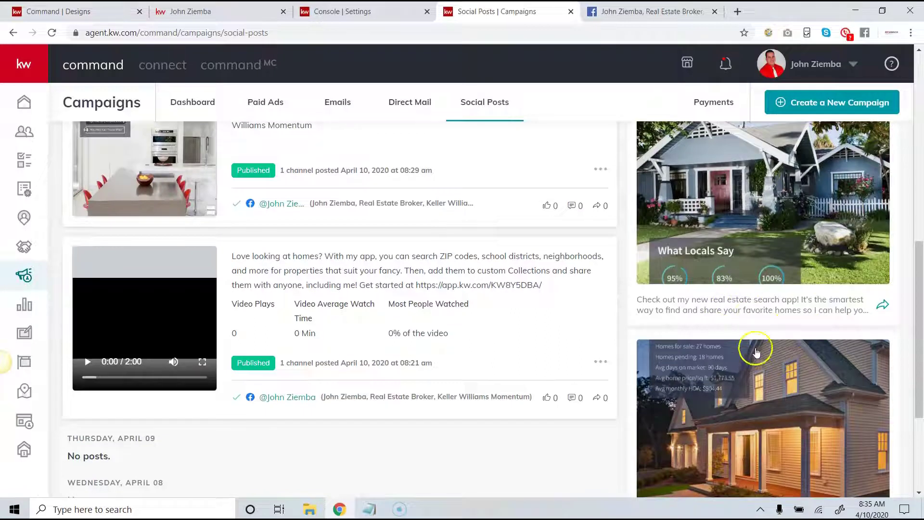
{"action": "scroll", "coordinate": [755, 280], "scroll_direction": "up", "scroll_amount": 2}
{"action": "scroll", "coordinate": [754, 279], "scroll_direction": "up", "scroll_amount": 1}
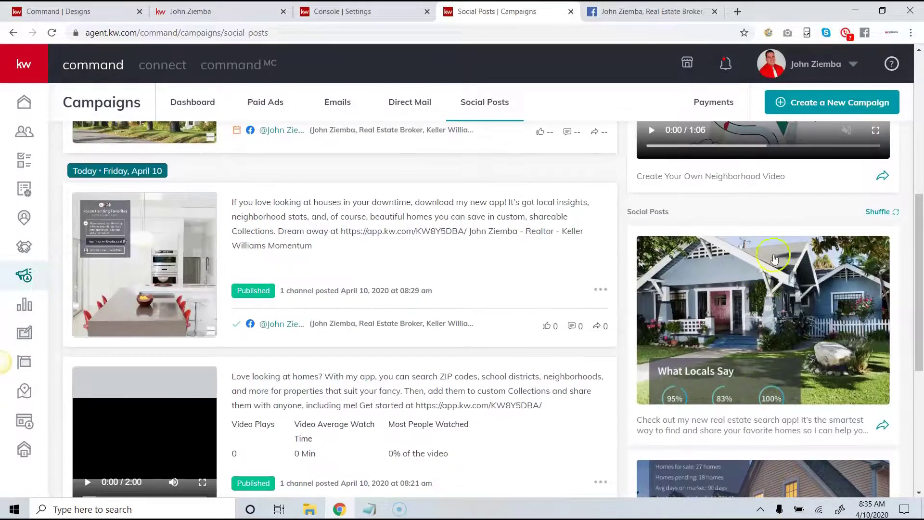
{"action": "left_click", "coordinate": [880, 215]}
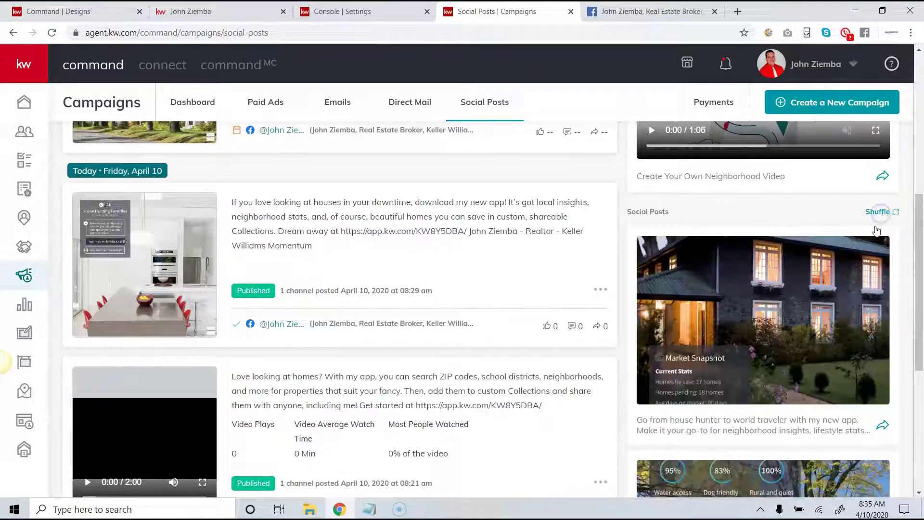
Step: Shuffle the suggestions again until a Market Snapshot post with a modern lit house appears
{"action": "scroll", "coordinate": [869, 231], "scroll_direction": "down", "scroll_amount": 1}
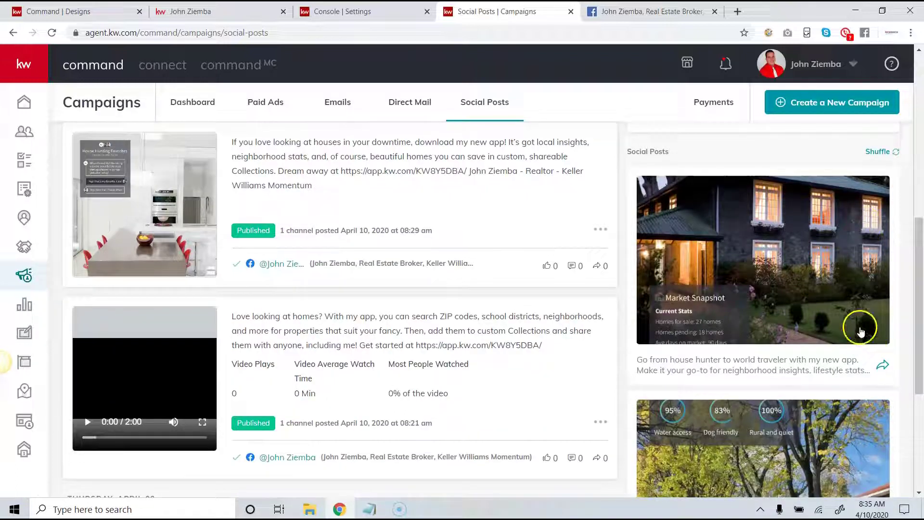
{"action": "left_click", "coordinate": [874, 153]}
{"action": "scroll", "coordinate": [875, 157], "scroll_direction": "down", "scroll_amount": 3}
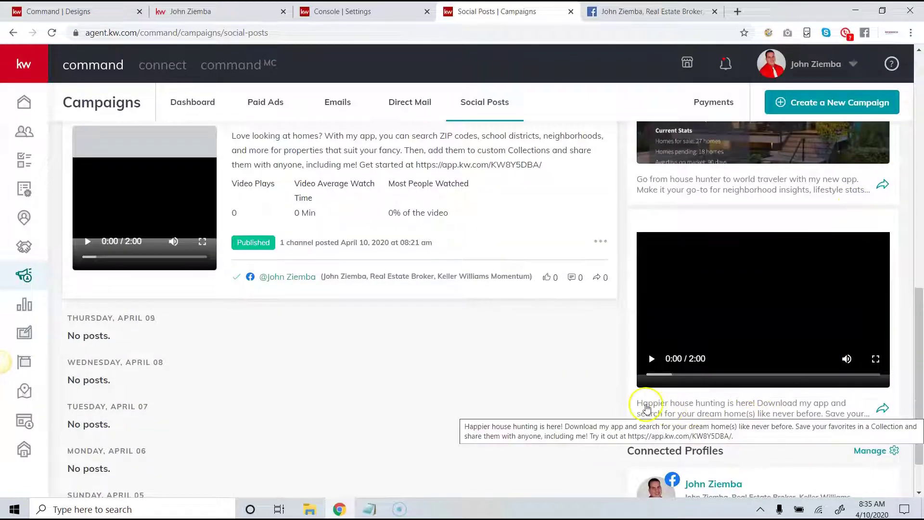
{"action": "scroll", "coordinate": [797, 325], "scroll_direction": "up", "scroll_amount": 2}
{"action": "scroll", "coordinate": [796, 325], "scroll_direction": "up", "scroll_amount": 3}
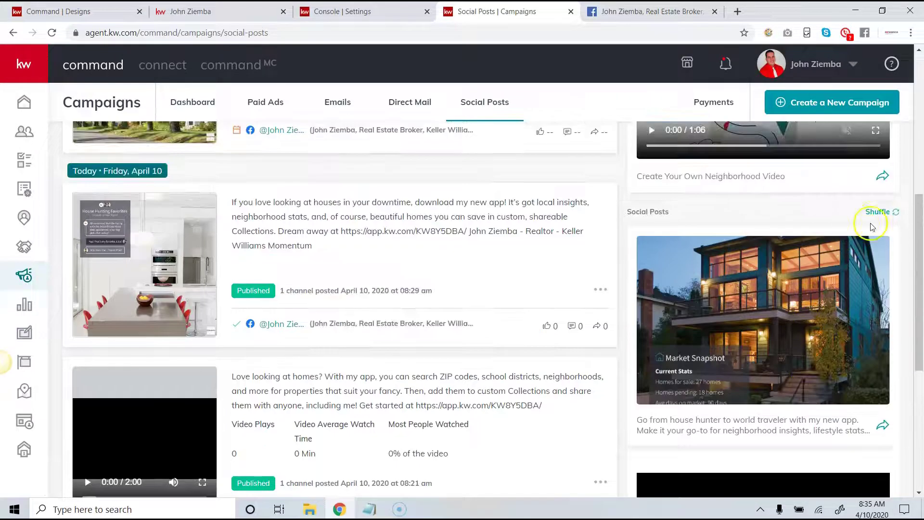
{"action": "scroll", "coordinate": [861, 262], "scroll_direction": "down", "scroll_amount": 5}
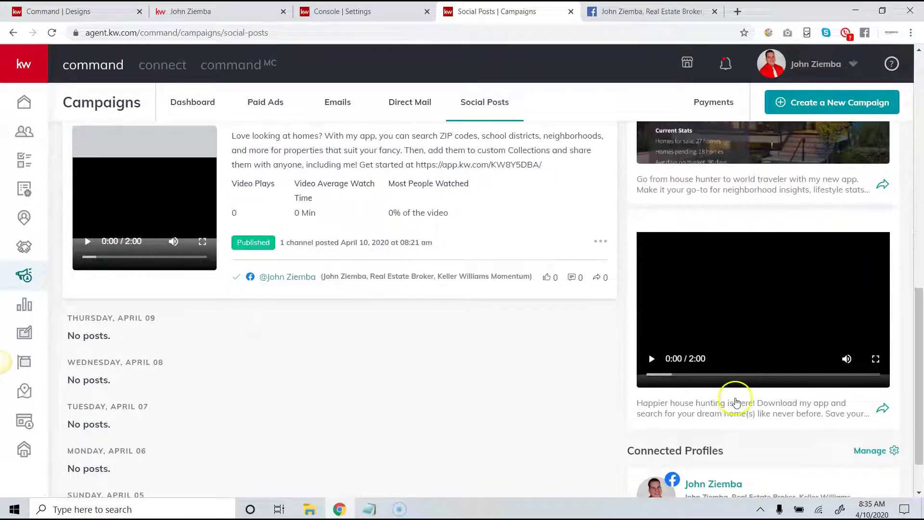
{"action": "scroll", "coordinate": [817, 355], "scroll_direction": "up", "scroll_amount": 6}
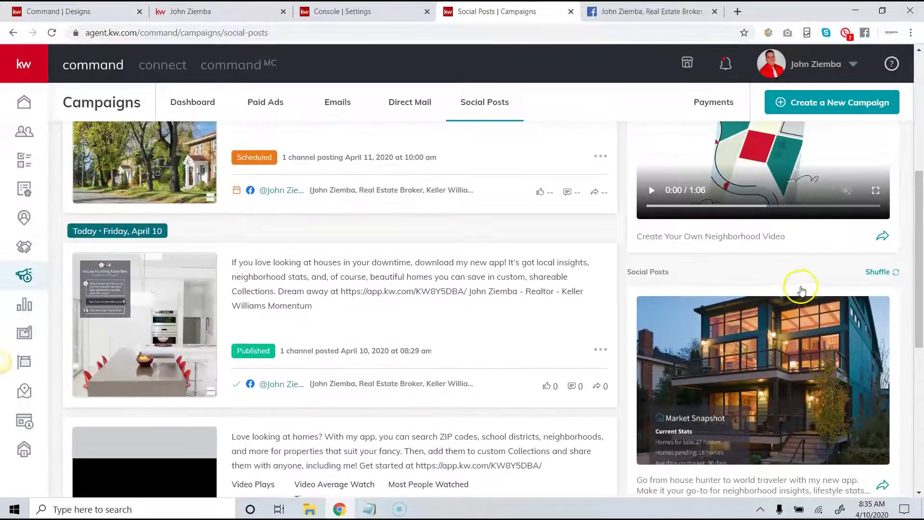
{"action": "scroll", "coordinate": [800, 289], "scroll_direction": "down", "scroll_amount": 4}
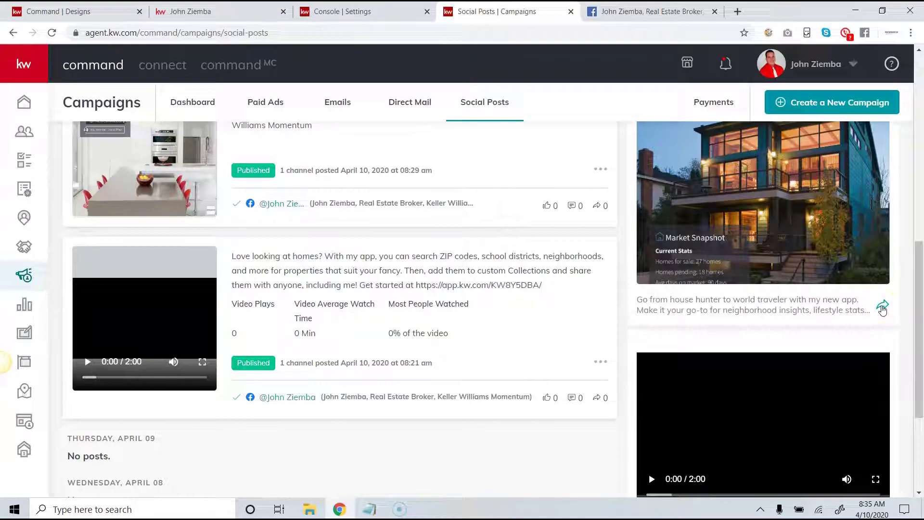
Step: Start a new post from the Market Snapshot suggestion and review its text and April 11, 10:00 AM schedule
{"action": "left_click", "coordinate": [888, 305]}
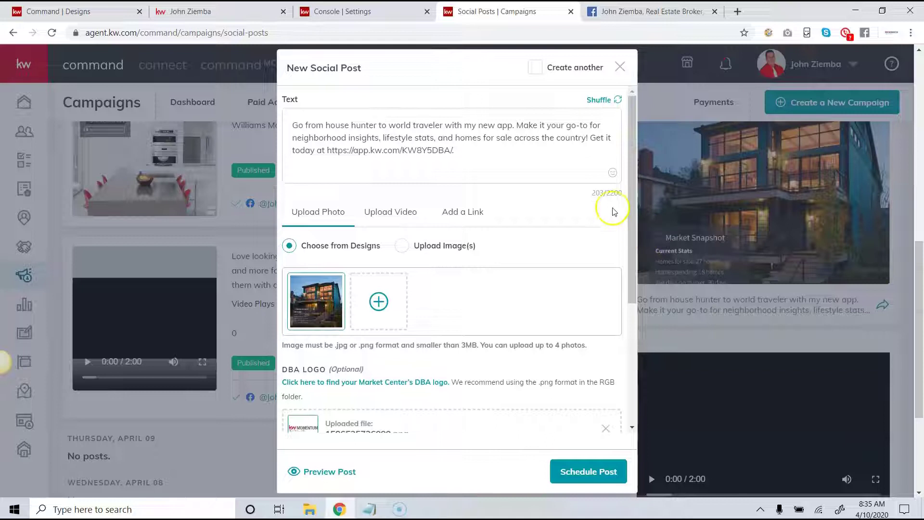
{"action": "left_click", "coordinate": [474, 157]}
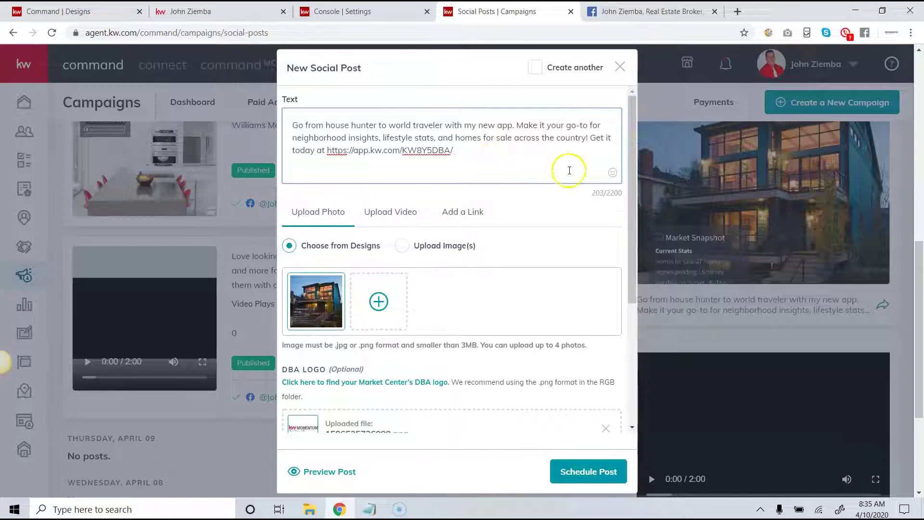
{"action": "left_click_drag", "start_coordinate": [631, 157], "coordinate": [625, 284]}
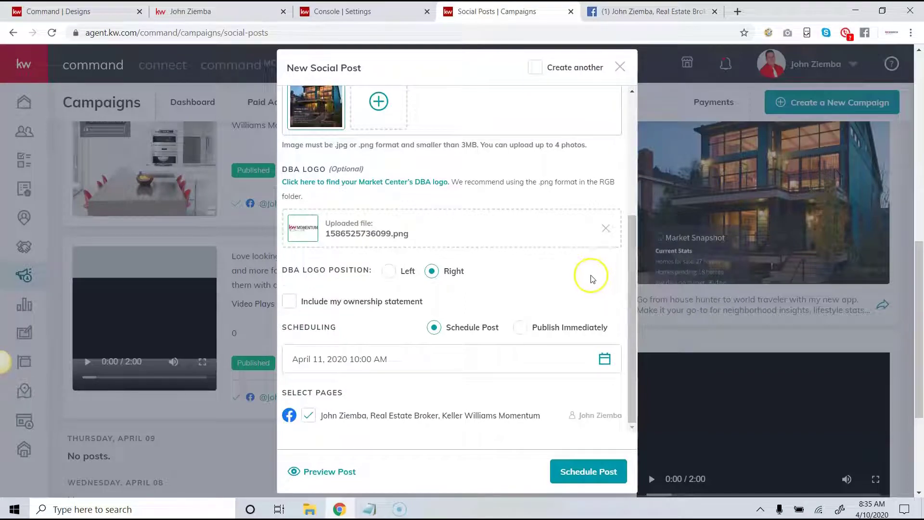
{"action": "scroll", "coordinate": [458, 232], "scroll_direction": "up", "scroll_amount": 2}
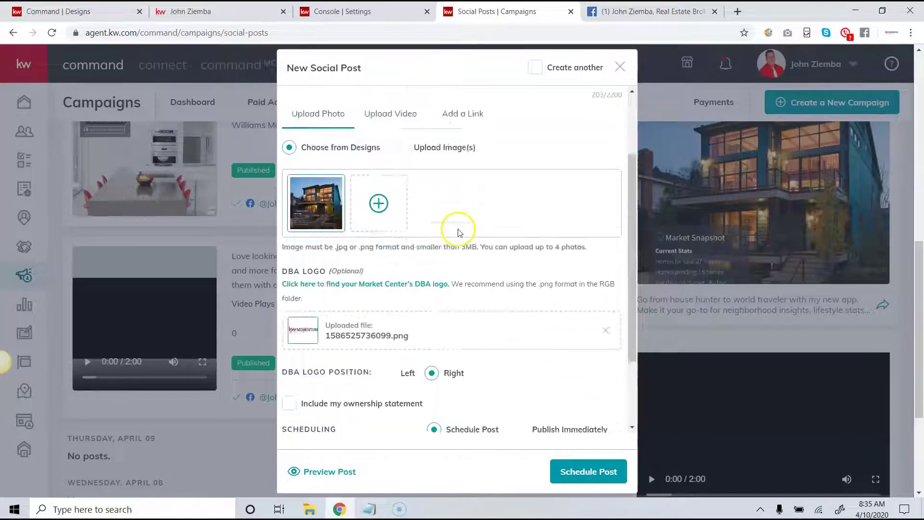
{"action": "scroll", "coordinate": [478, 181], "scroll_direction": "up", "scroll_amount": 2}
{"action": "scroll", "coordinate": [474, 180], "scroll_direction": "down", "scroll_amount": 4}
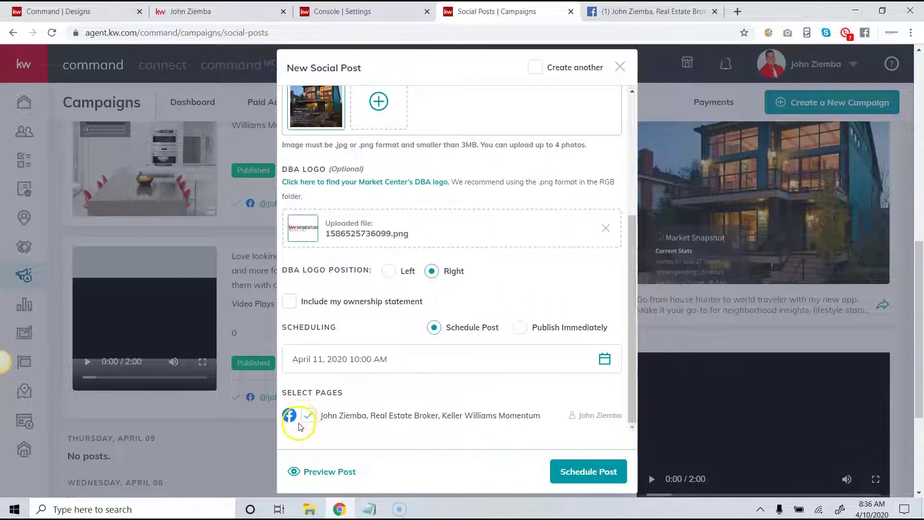
Step: Preview the post on the same Facebook page, then close the preview
{"action": "left_click", "coordinate": [333, 474]}
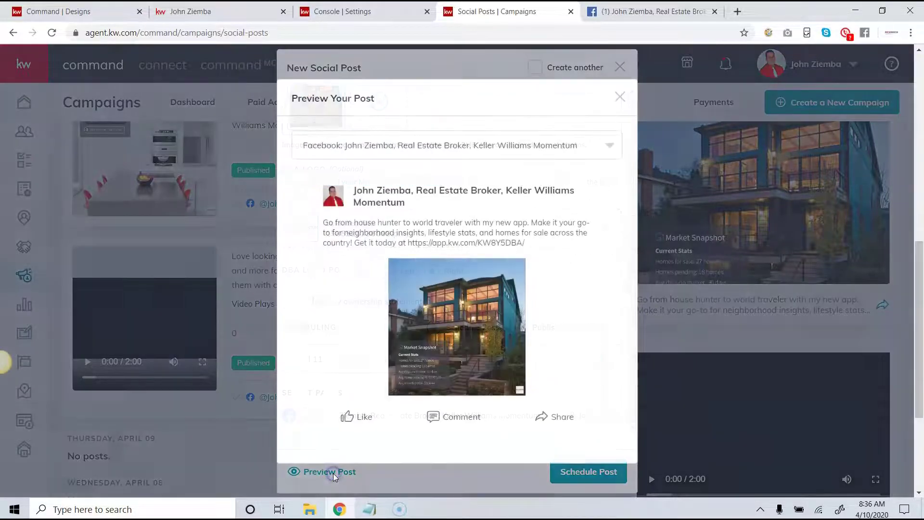
{"action": "left_click", "coordinate": [612, 144]}
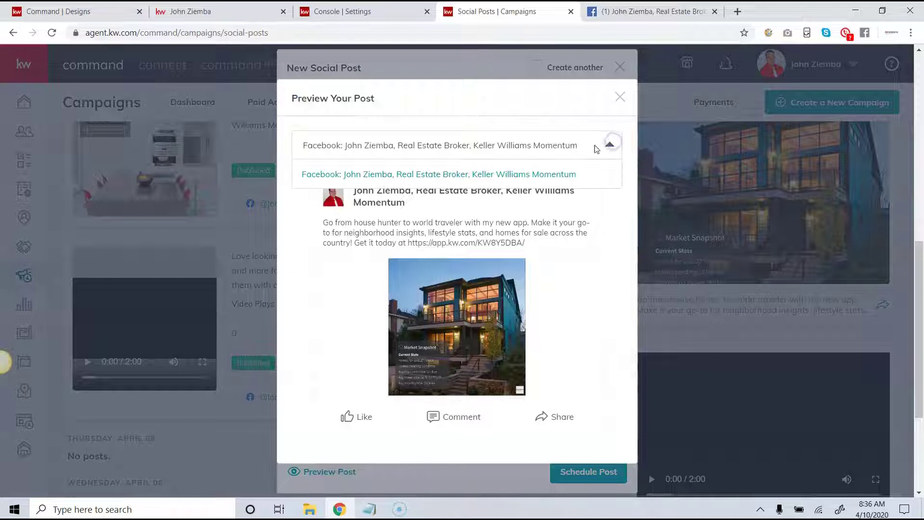
{"action": "left_click", "coordinate": [614, 210]}
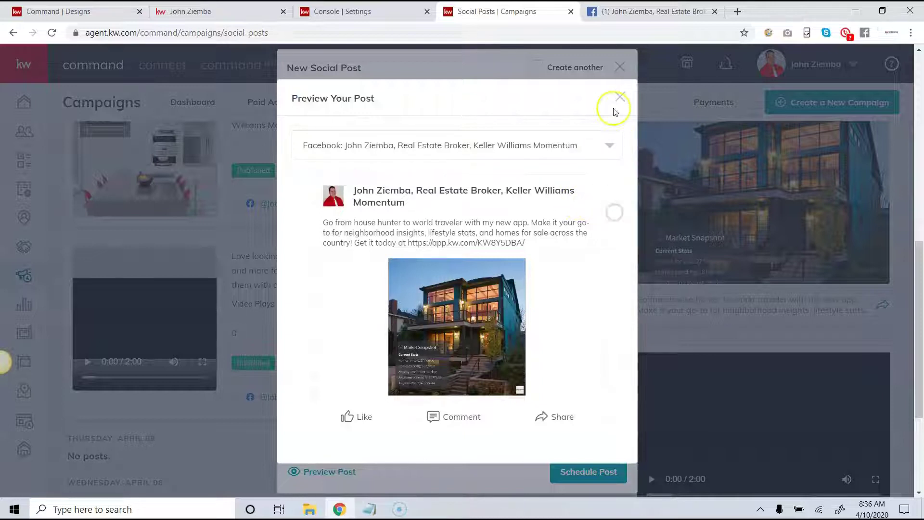
{"action": "left_click", "coordinate": [619, 97]}
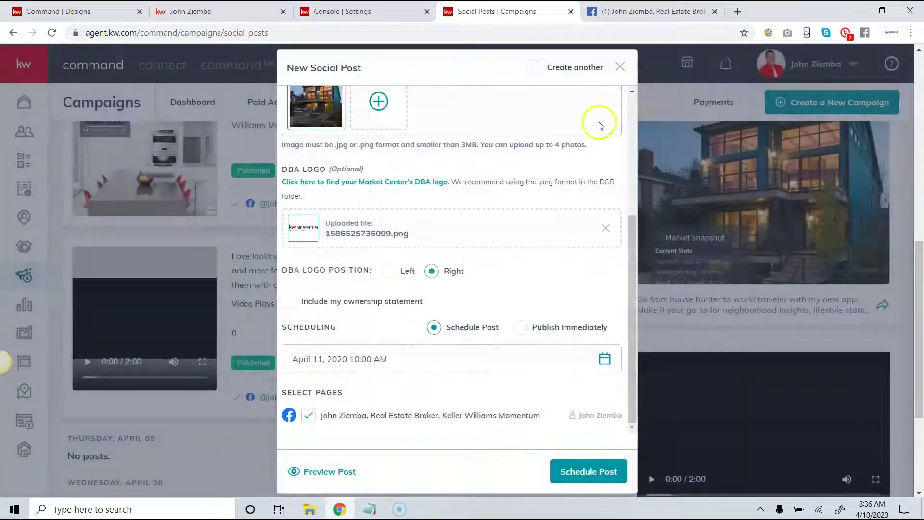
Step: Discard the New Social Post form and scroll down to the Connected Profiles section
{"action": "left_click", "coordinate": [621, 67]}
{"action": "scroll", "coordinate": [777, 212], "scroll_direction": "down", "scroll_amount": 4}
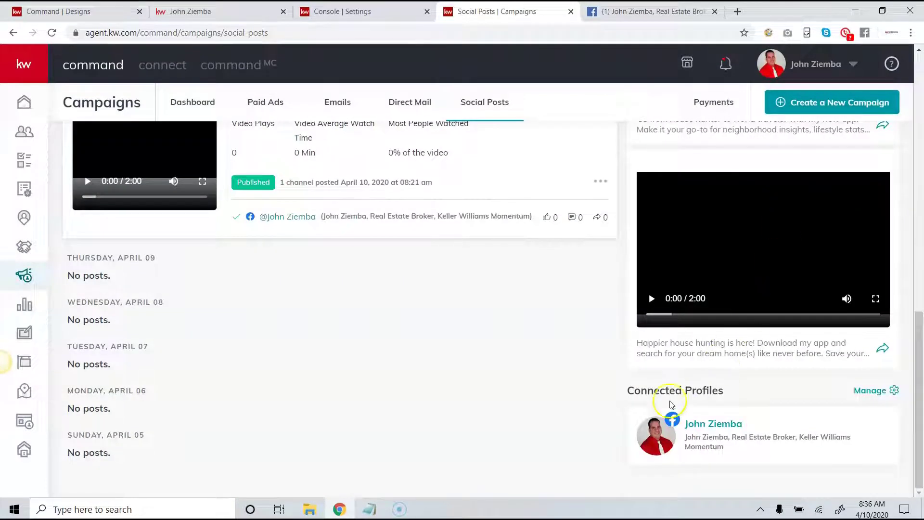
{"action": "left_click_drag", "start_coordinate": [598, 395], "coordinate": [732, 392]}
{"action": "left_click", "coordinate": [732, 392]}
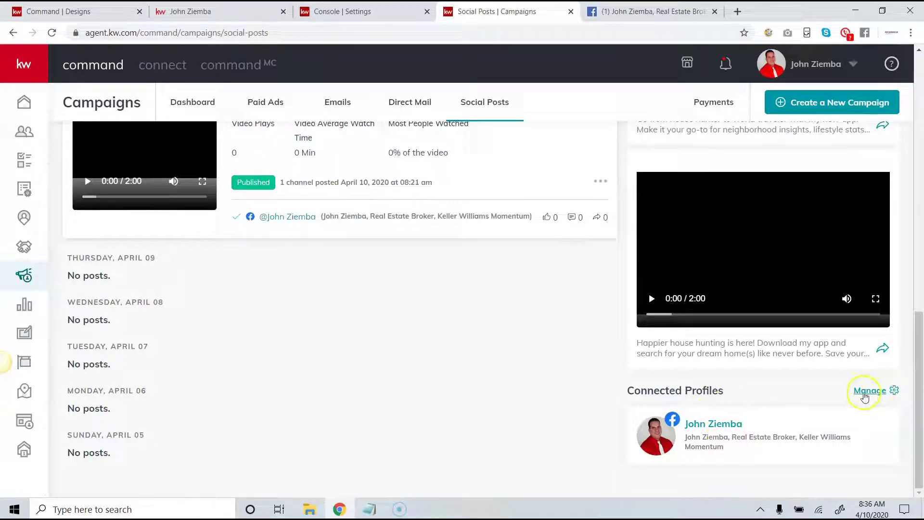
{"action": "scroll", "coordinate": [652, 160], "scroll_direction": "up", "scroll_amount": 5}
{"action": "scroll", "coordinate": [845, 223], "scroll_direction": "down", "scroll_amount": 2}
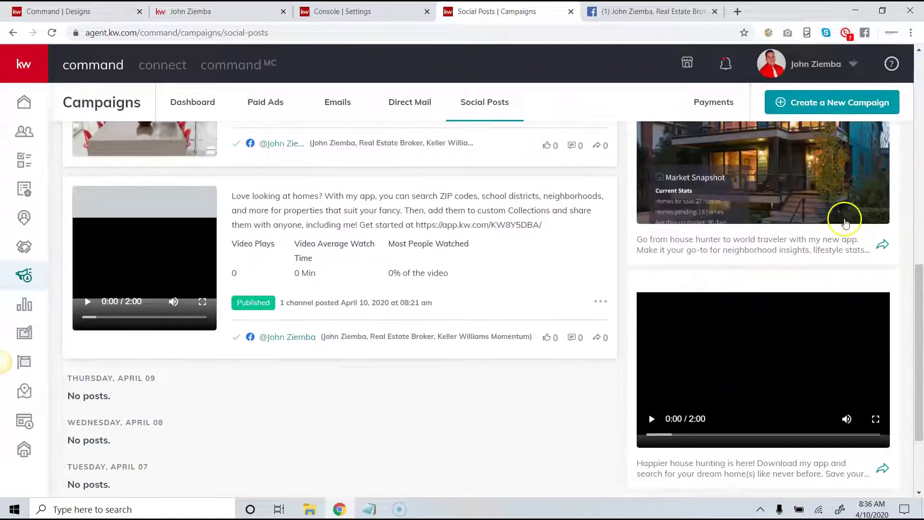
{"action": "left_click", "coordinate": [879, 245]}
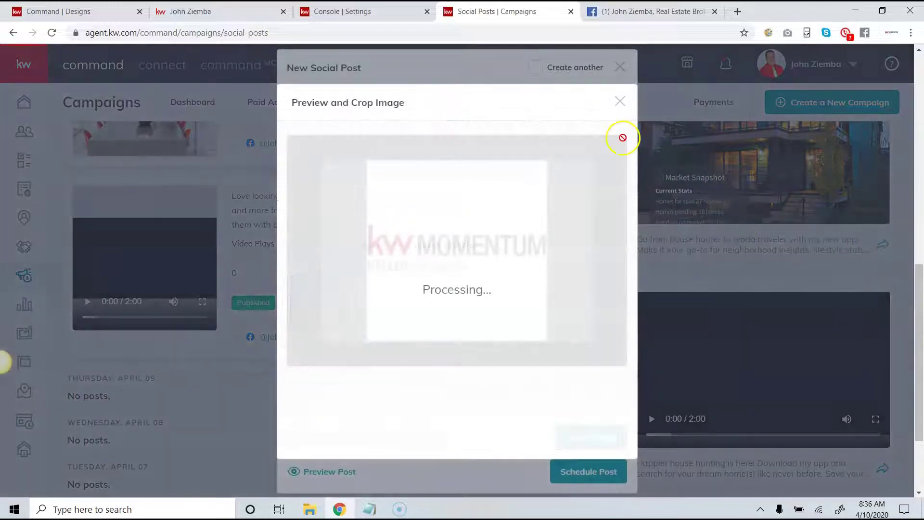
{"action": "scroll", "coordinate": [534, 138], "scroll_direction": "down", "scroll_amount": 4}
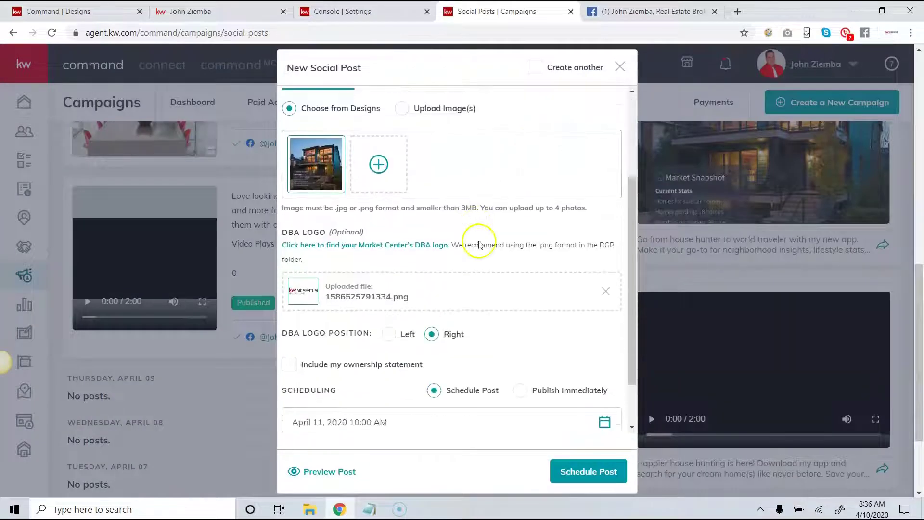
{"action": "left_click", "coordinate": [519, 329]}
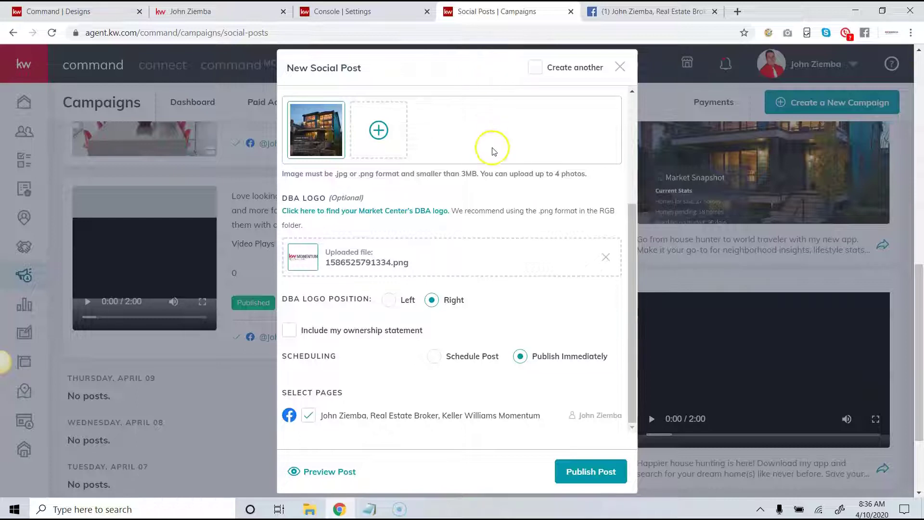
Step: Close the new post forms, including one from the house hunter suggestion, and open the profile's account menu
{"action": "left_click", "coordinate": [621, 67]}
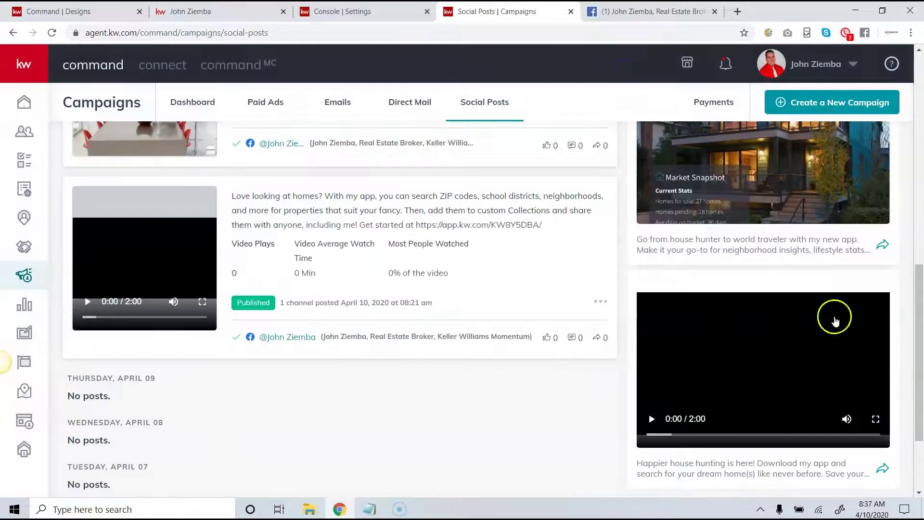
{"action": "left_click", "coordinate": [882, 245]}
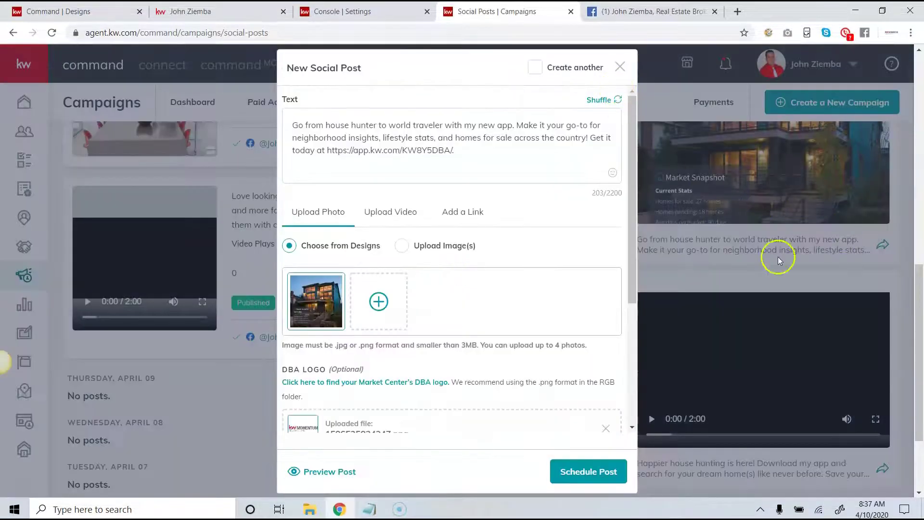
{"action": "left_click", "coordinate": [621, 67]}
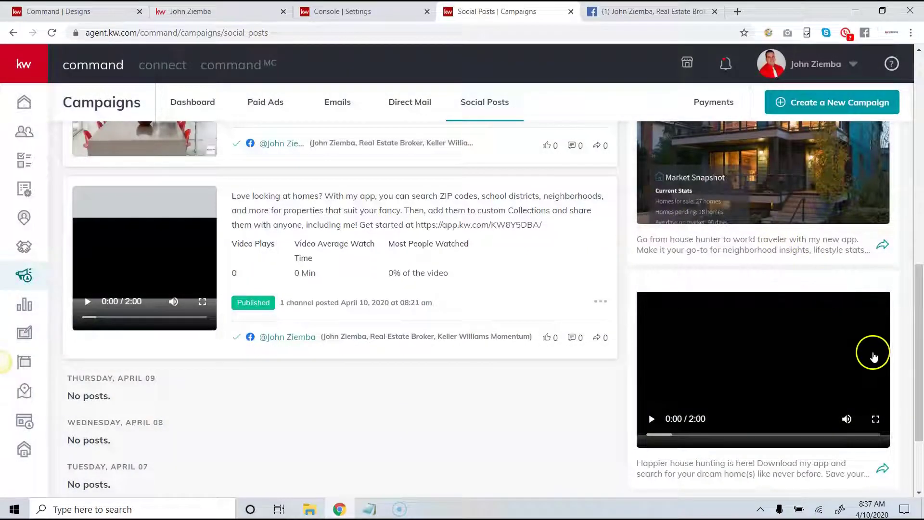
{"action": "scroll", "coordinate": [852, 308], "scroll_direction": "down", "scroll_amount": 3}
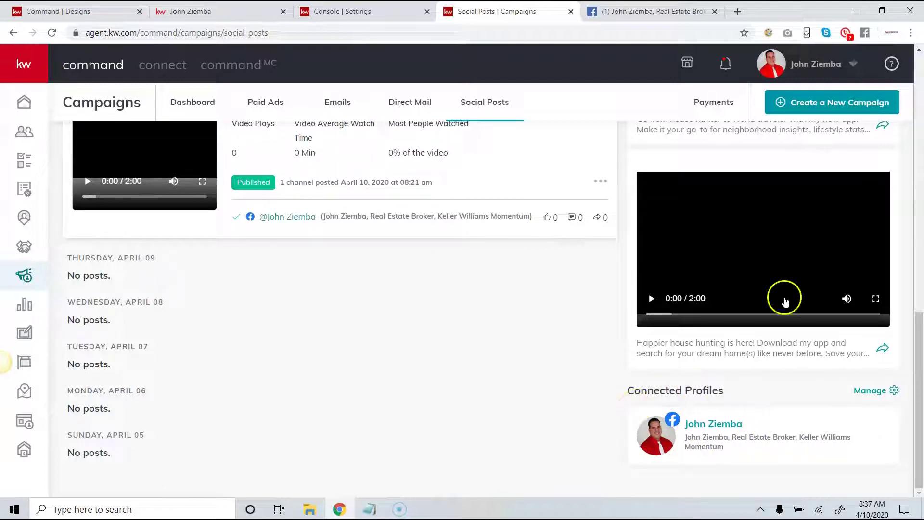
{"action": "left_click", "coordinate": [808, 66]}
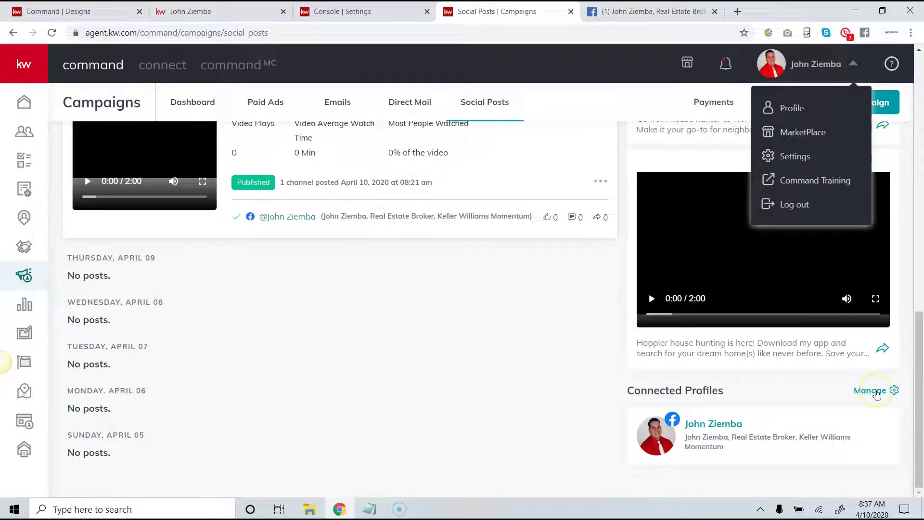
Step: Disconnect the Facebook (Post Scheduling) account under Connected Apps and close the accounts dialog
{"action": "left_click", "coordinate": [876, 390]}
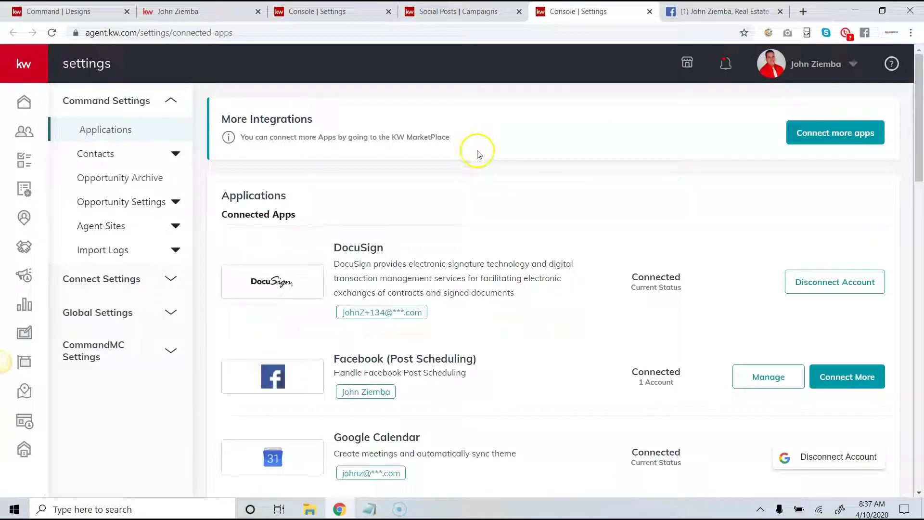
{"action": "scroll", "coordinate": [529, 201], "scroll_direction": "down", "scroll_amount": 1}
{"action": "left_click_drag", "start_coordinate": [487, 301], "coordinate": [359, 299]}
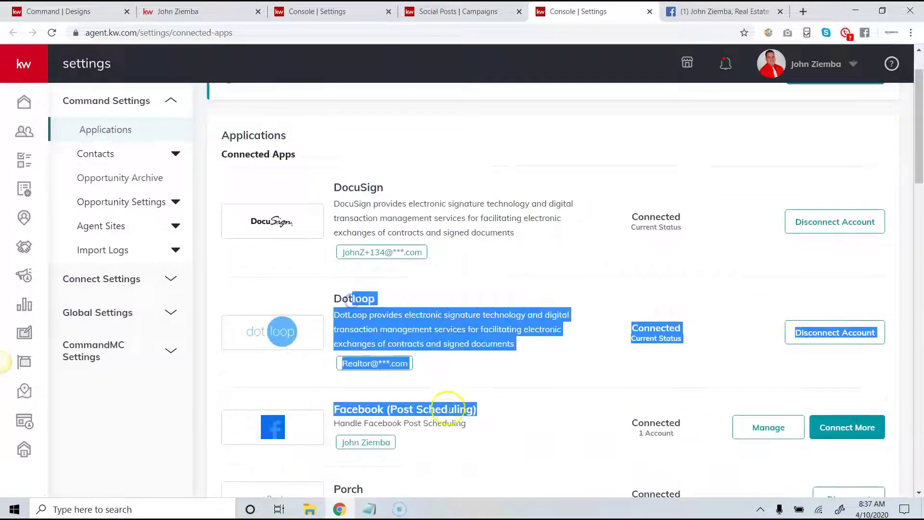
{"action": "left_click_drag", "start_coordinate": [487, 414], "coordinate": [357, 409]}
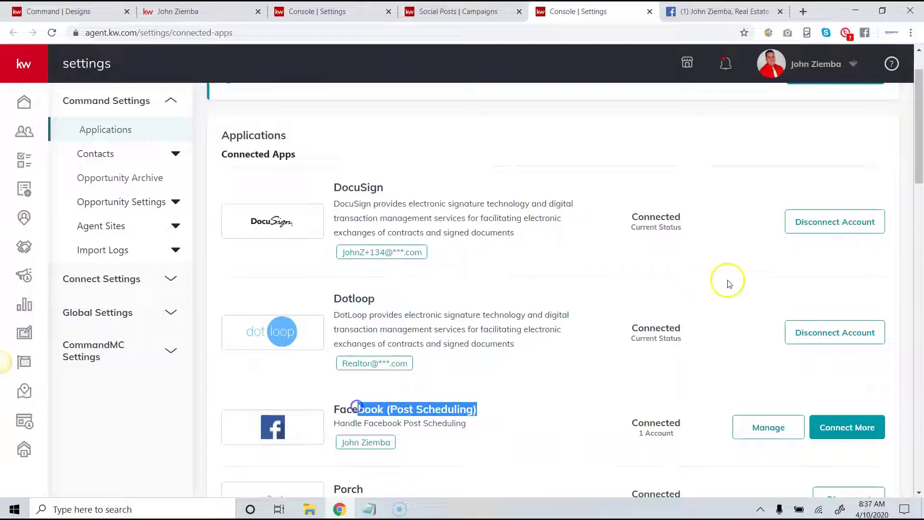
{"action": "scroll", "coordinate": [726, 280], "scroll_direction": "down", "scroll_amount": 2}
{"action": "left_click", "coordinate": [770, 306]}
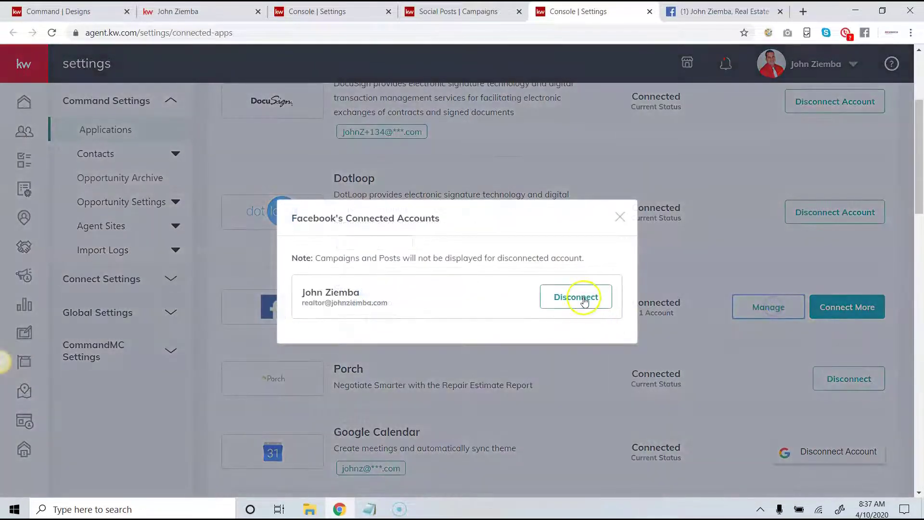
{"action": "left_click", "coordinate": [584, 300]}
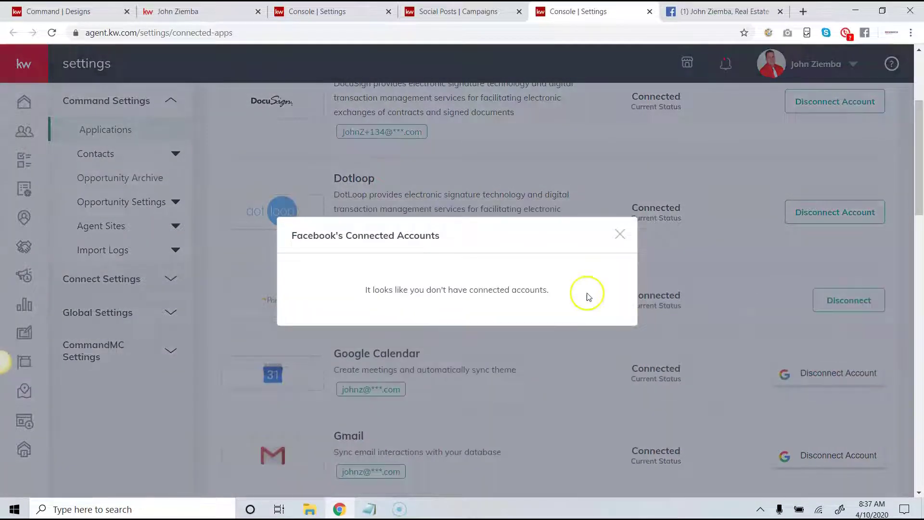
{"action": "left_click", "coordinate": [619, 234]}
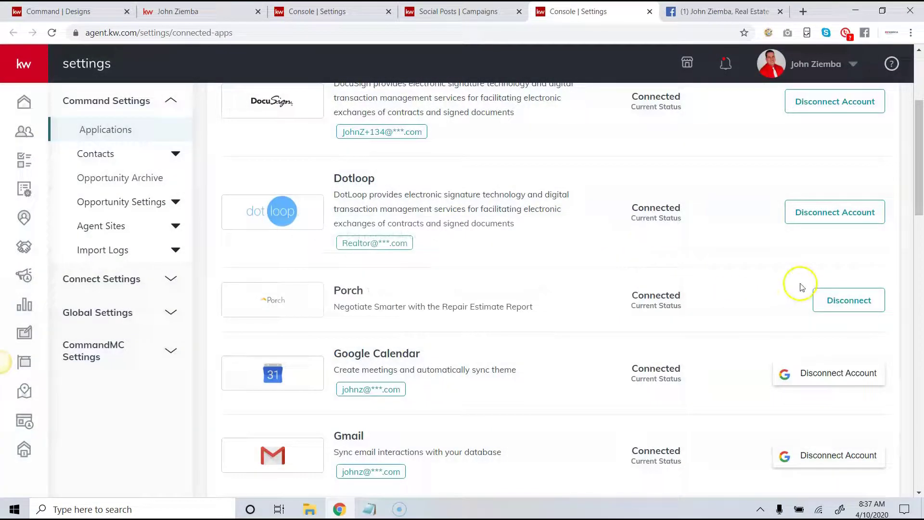
{"action": "scroll", "coordinate": [802, 288], "scroll_direction": "down", "scroll_amount": 5}
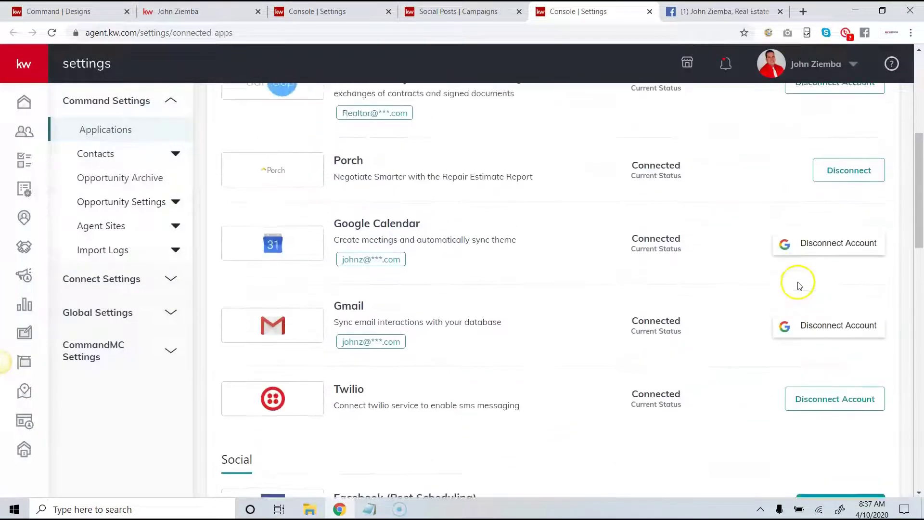
Step: Connect the Real Estate Broker business page for Facebook post scheduling, showing 1 linked account
{"action": "left_click", "coordinate": [847, 395]}
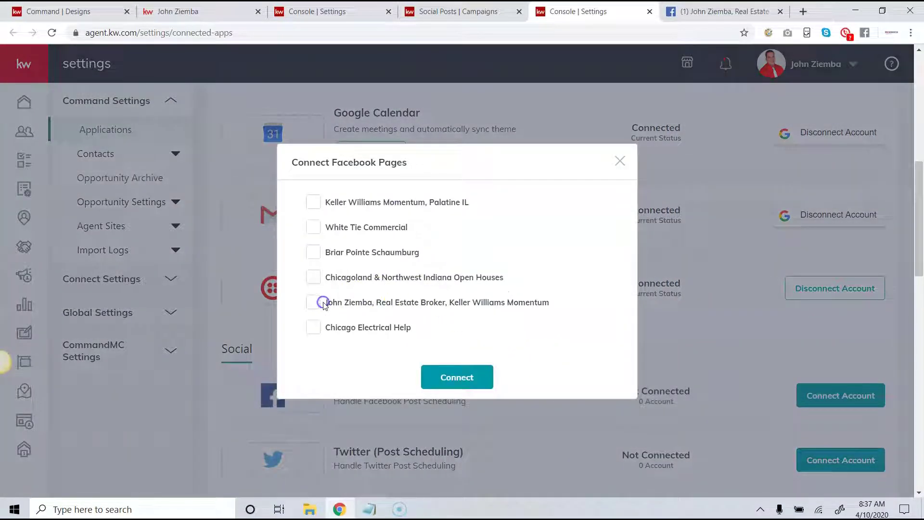
{"action": "left_click", "coordinate": [315, 303]}
{"action": "left_click", "coordinate": [470, 379]}
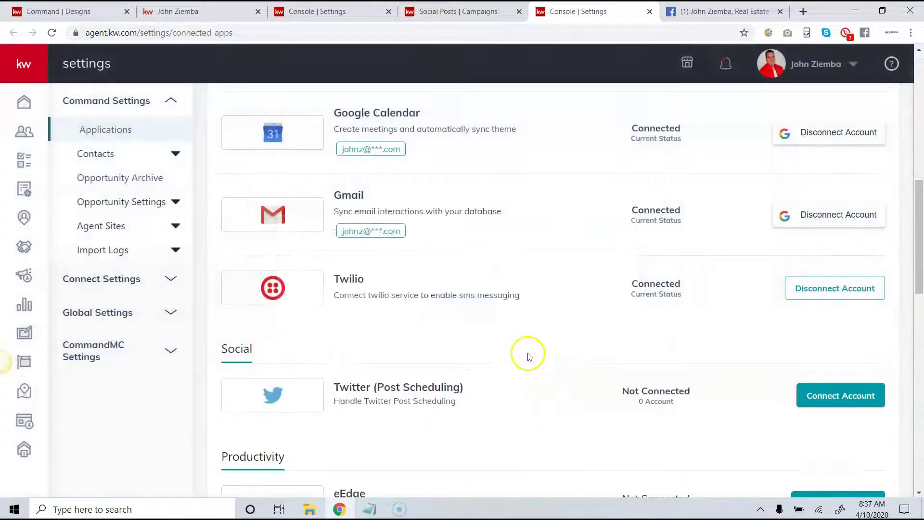
{"action": "scroll", "coordinate": [539, 346], "scroll_direction": "down", "scroll_amount": 2}
{"action": "scroll", "coordinate": [551, 333], "scroll_direction": "down", "scroll_amount": 7}
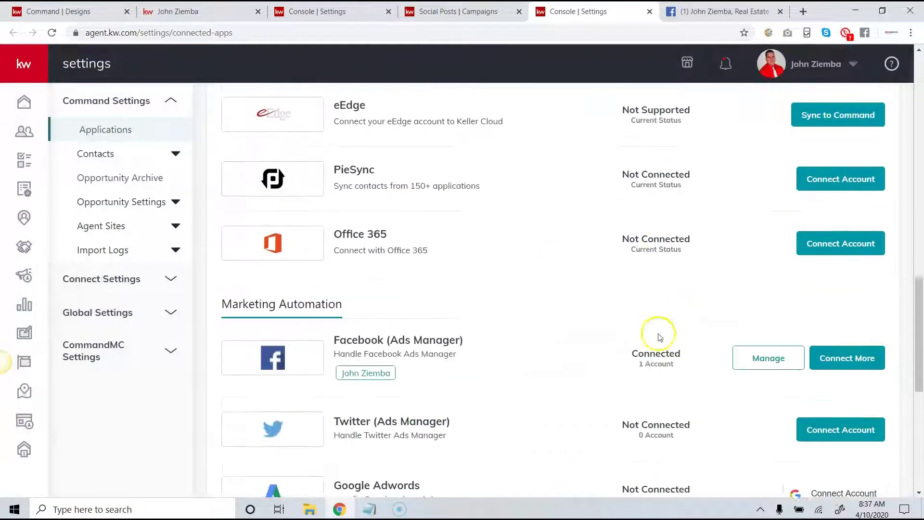
{"action": "scroll", "coordinate": [633, 311], "scroll_direction": "down", "scroll_amount": 2}
{"action": "scroll", "coordinate": [629, 299], "scroll_direction": "up", "scroll_amount": 1}
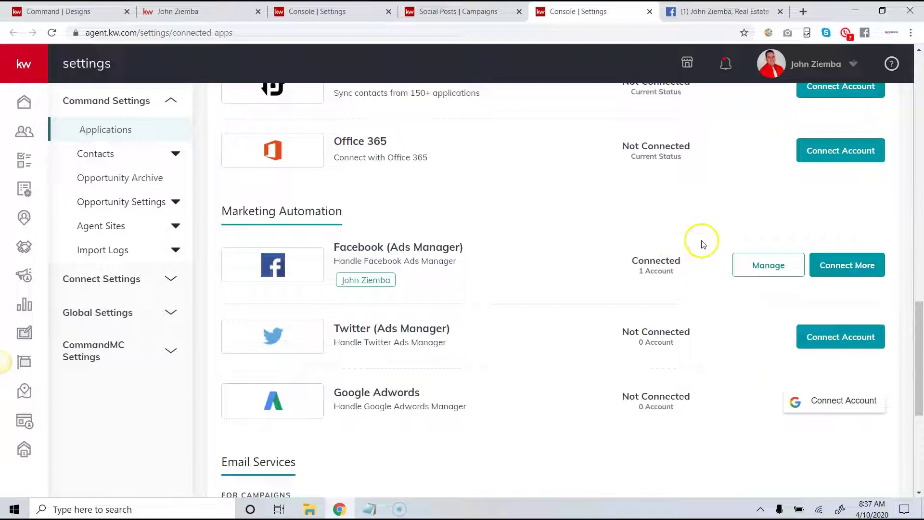
{"action": "scroll", "coordinate": [621, 240], "scroll_direction": "up", "scroll_amount": 5}
{"action": "scroll", "coordinate": [621, 229], "scroll_direction": "up", "scroll_amount": 5}
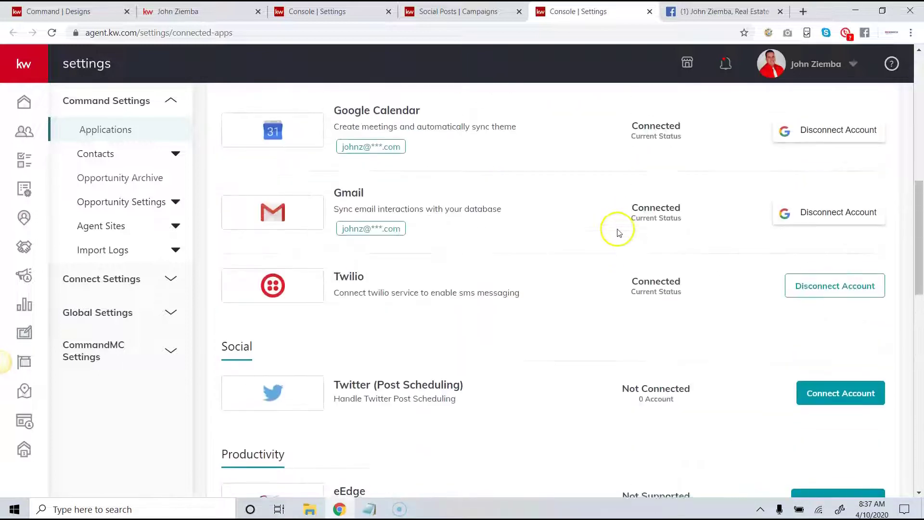
{"action": "scroll", "coordinate": [621, 236], "scroll_direction": "up", "scroll_amount": 4}
{"action": "scroll", "coordinate": [620, 238], "scroll_direction": "up", "scroll_amount": 3}
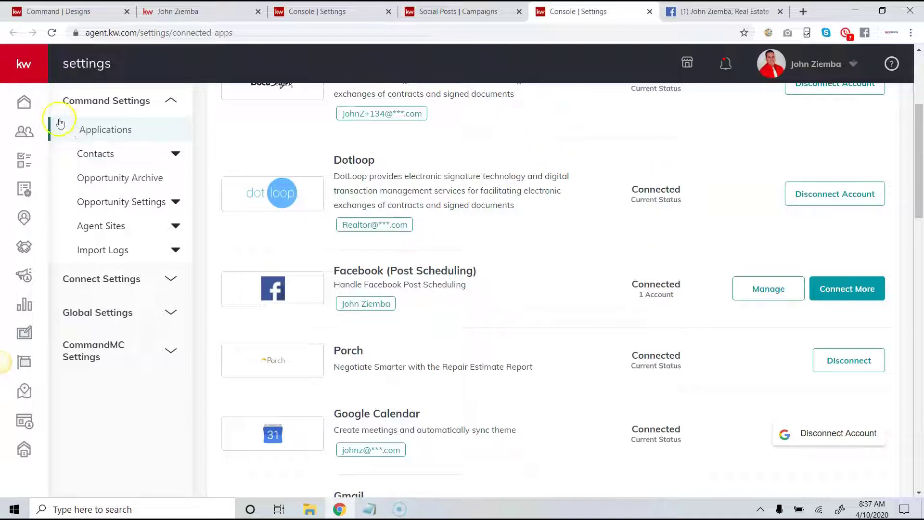
Step: Open Campaigns and its Social Posts calendar
{"action": "mouse_move", "coordinate": [48, 160]}
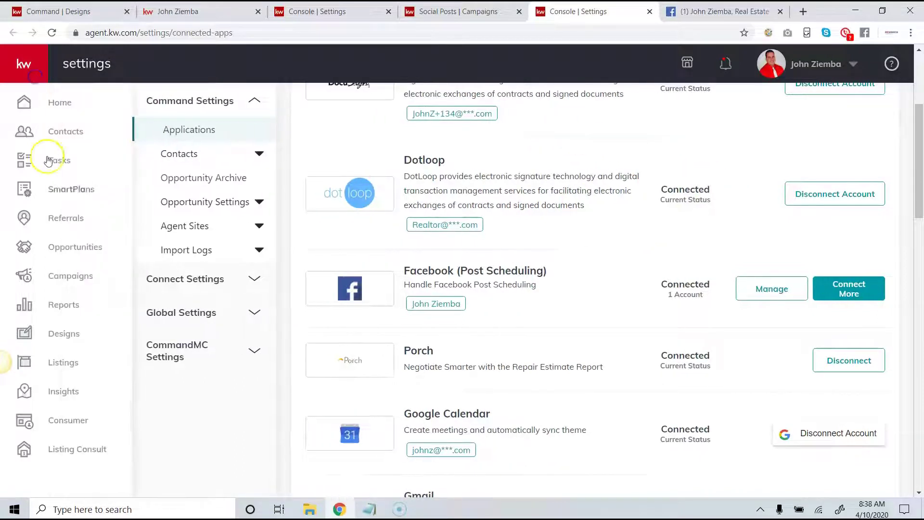
{"action": "left_click", "coordinate": [75, 275]}
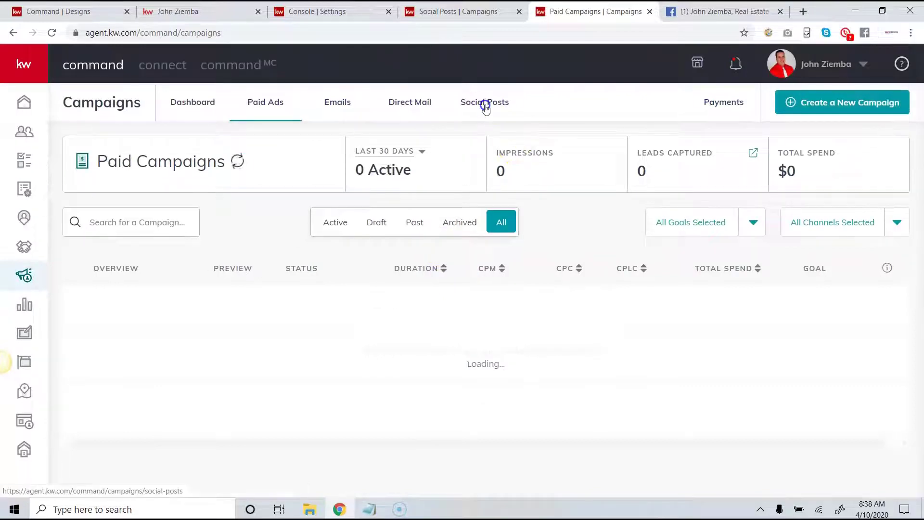
{"action": "left_click", "coordinate": [483, 102]}
{"action": "scroll", "coordinate": [613, 237], "scroll_direction": "down", "scroll_amount": 6}
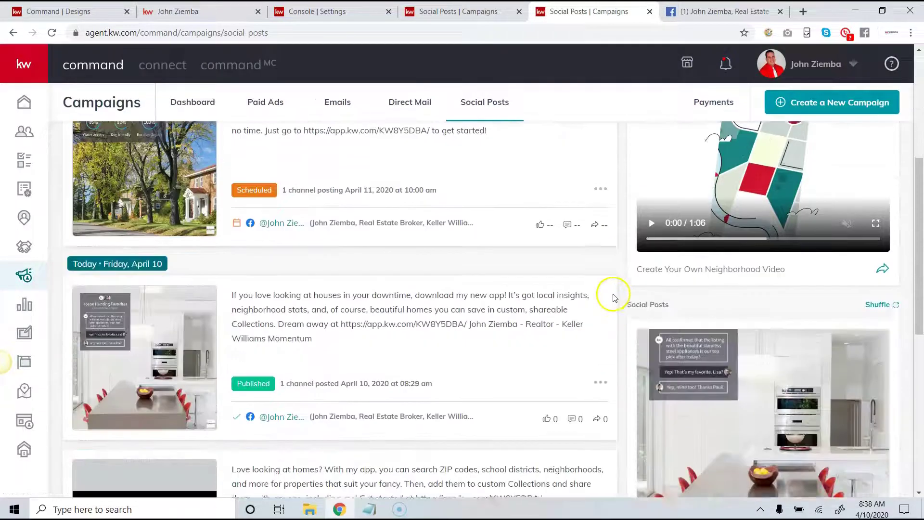
{"action": "scroll", "coordinate": [880, 308], "scroll_direction": "down", "scroll_amount": 4}
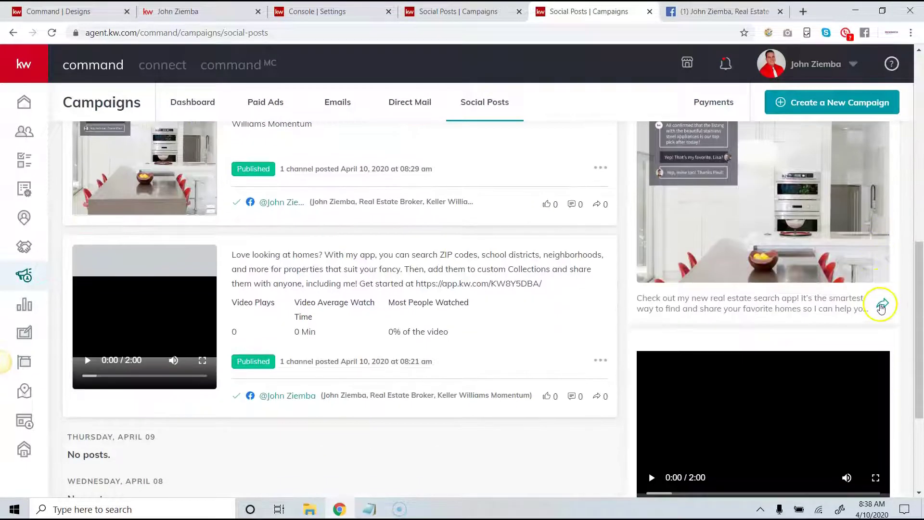
Step: Start a post from the search app suggestion, toggle Publish Immediately back to Schedule Post, then close it unposted
{"action": "left_click", "coordinate": [881, 306]}
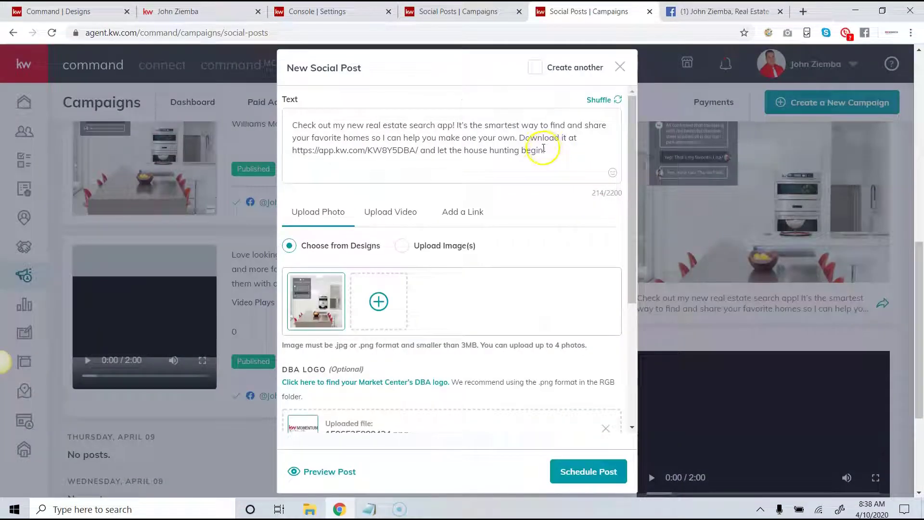
{"action": "scroll", "coordinate": [611, 245], "scroll_direction": "down", "scroll_amount": 3}
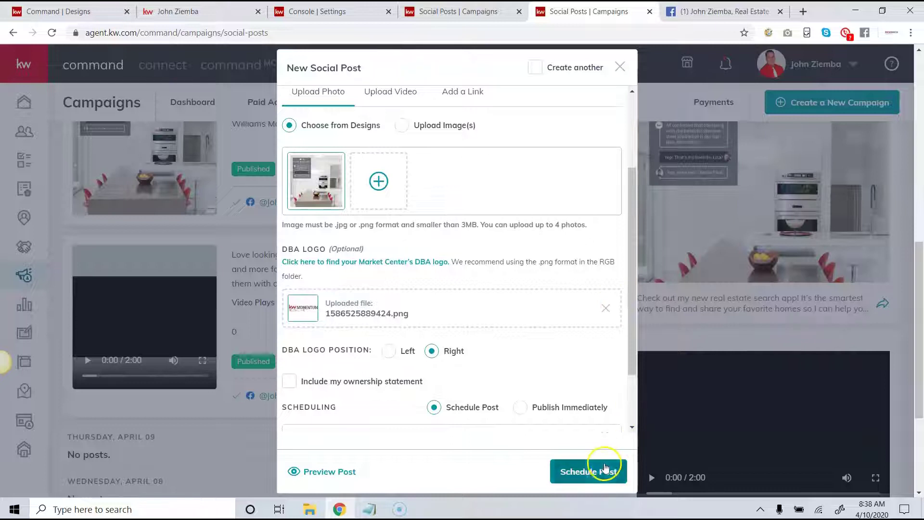
{"action": "scroll", "coordinate": [588, 398], "scroll_direction": "down", "scroll_amount": 2}
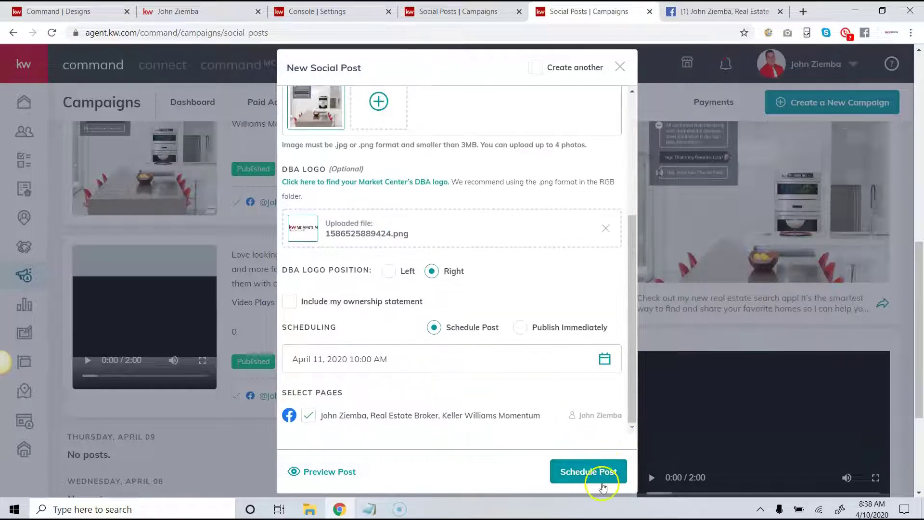
{"action": "left_click", "coordinate": [520, 330]}
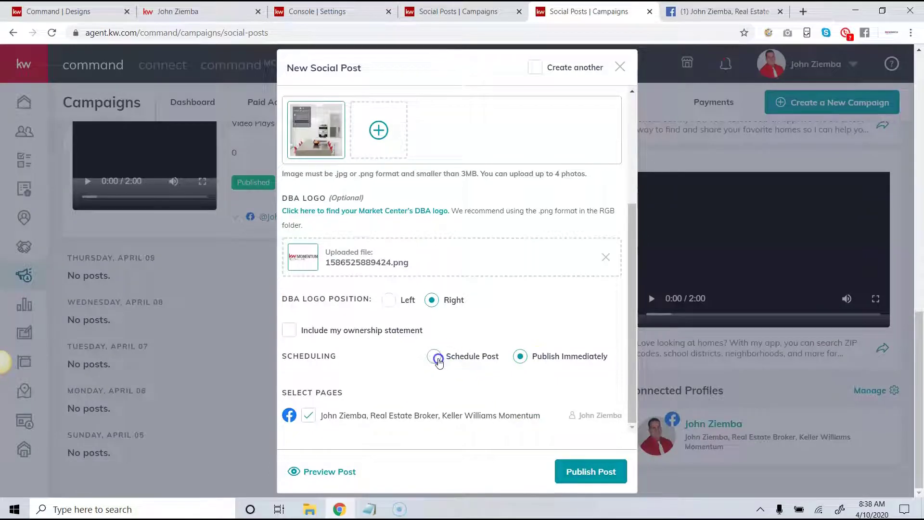
{"action": "left_click", "coordinate": [438, 361]}
{"action": "left_click", "coordinate": [480, 357]}
{"action": "left_click", "coordinate": [354, 360]}
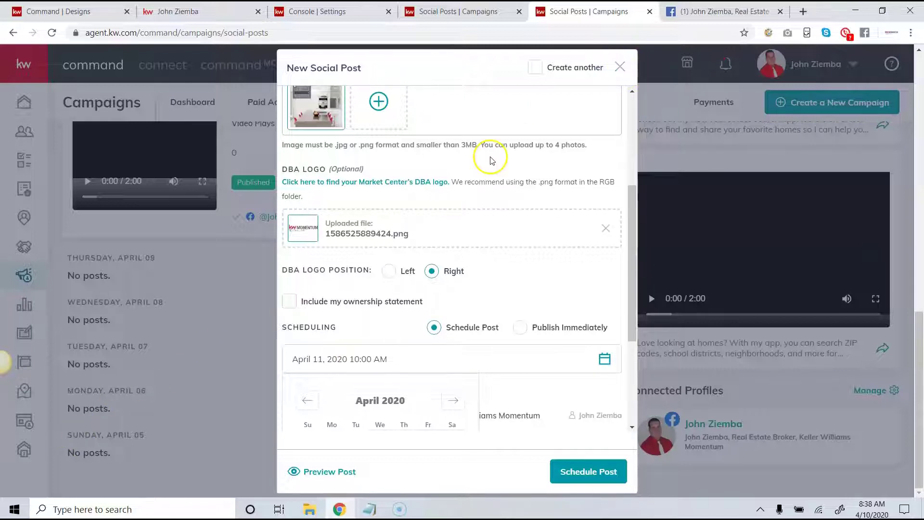
{"action": "left_click", "coordinate": [621, 67]}
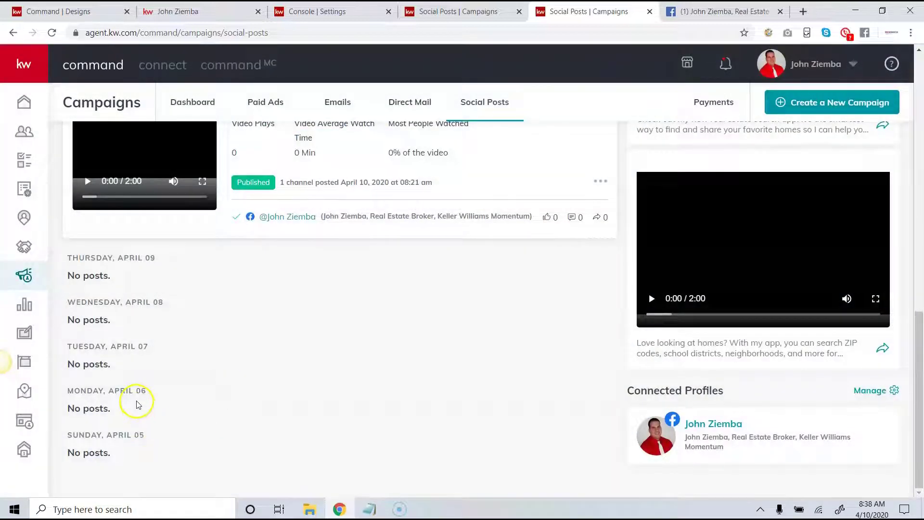